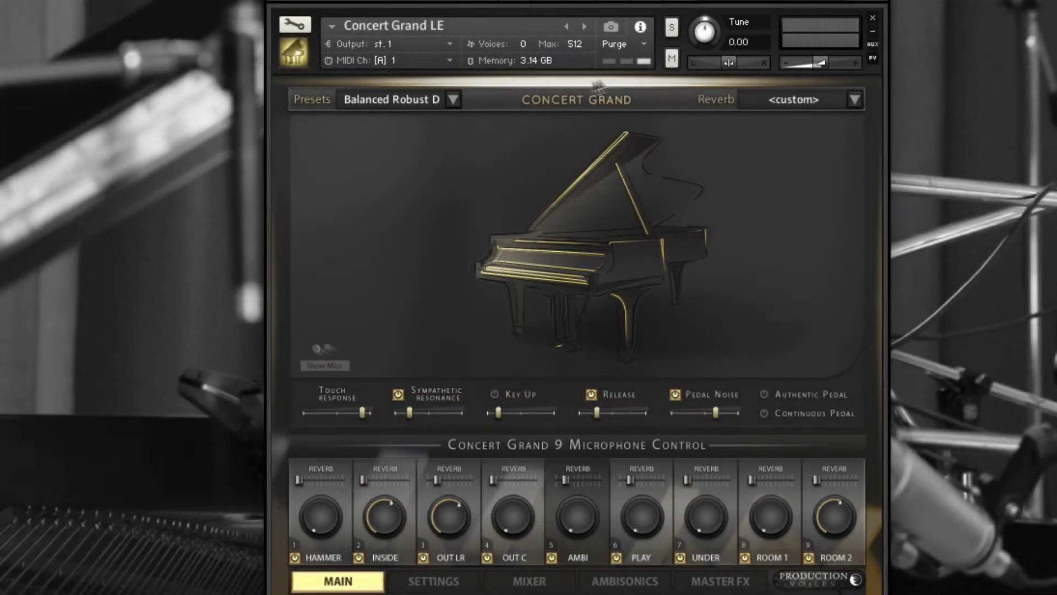
Load the Modern Outside preset and display the nine-mic placement overlay around the piano.
{"action": "left_click", "coordinate": [454, 100]}
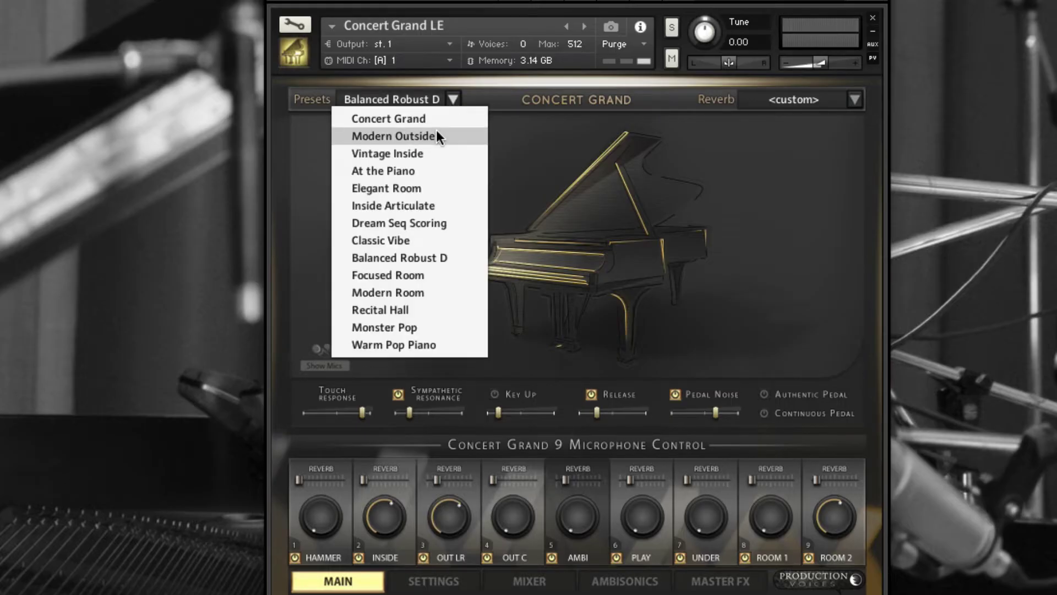
{"action": "left_click", "coordinate": [436, 134]}
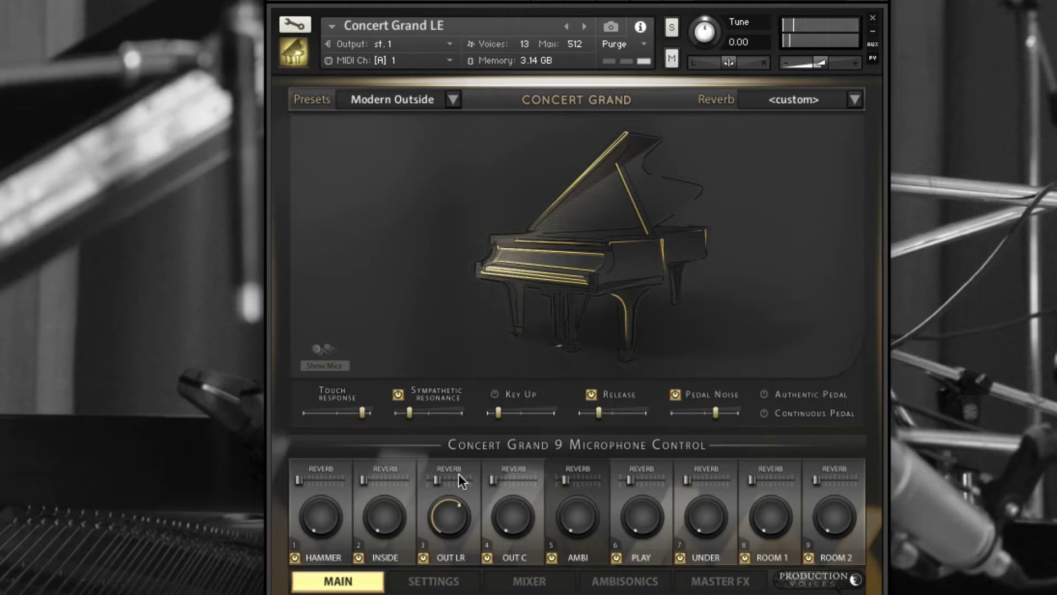
{"action": "left_click", "coordinate": [324, 364]}
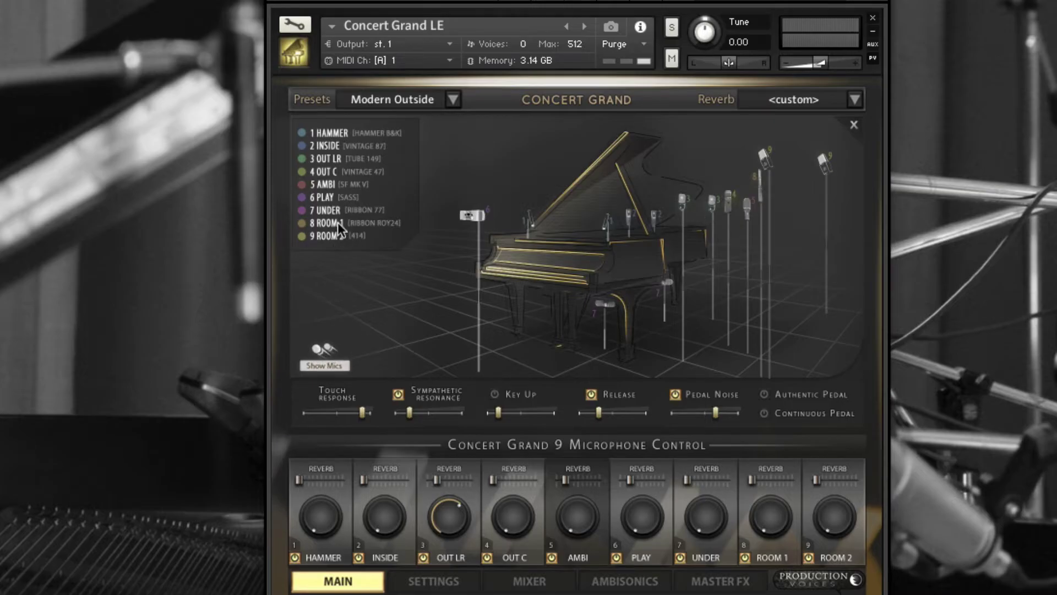
Hide the mic overlay, audition Vintage Inside, then load the At the Piano preset.
{"action": "left_click", "coordinate": [328, 341]}
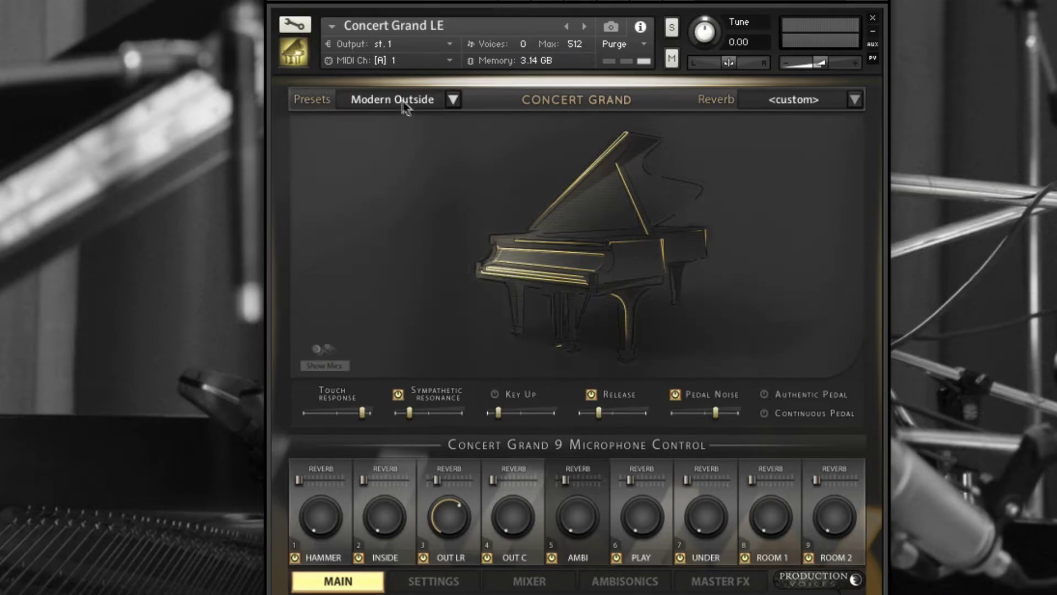
{"action": "left_click", "coordinate": [452, 98]}
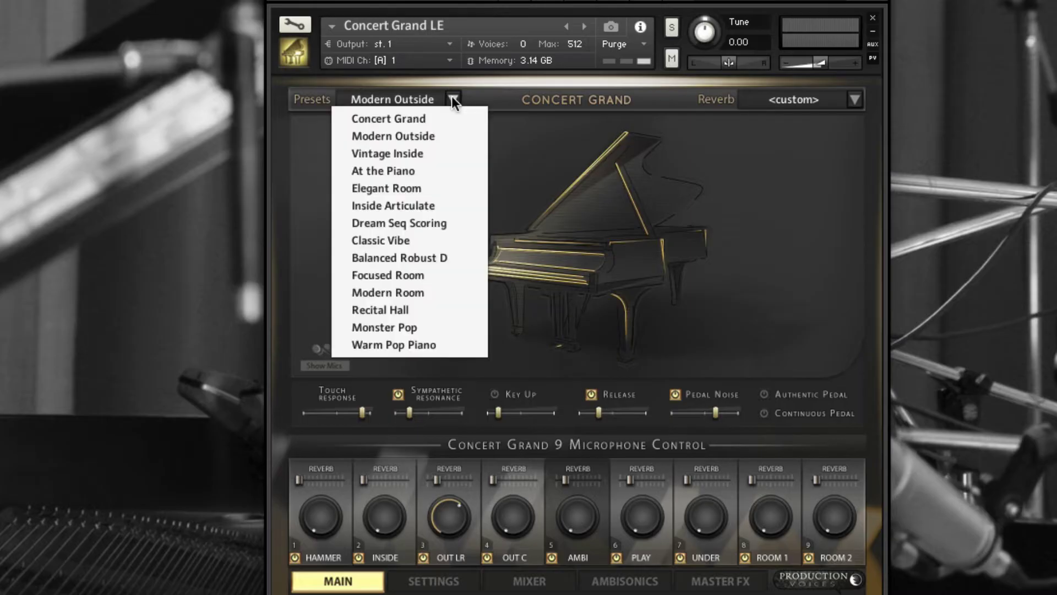
{"action": "left_click", "coordinate": [430, 154]}
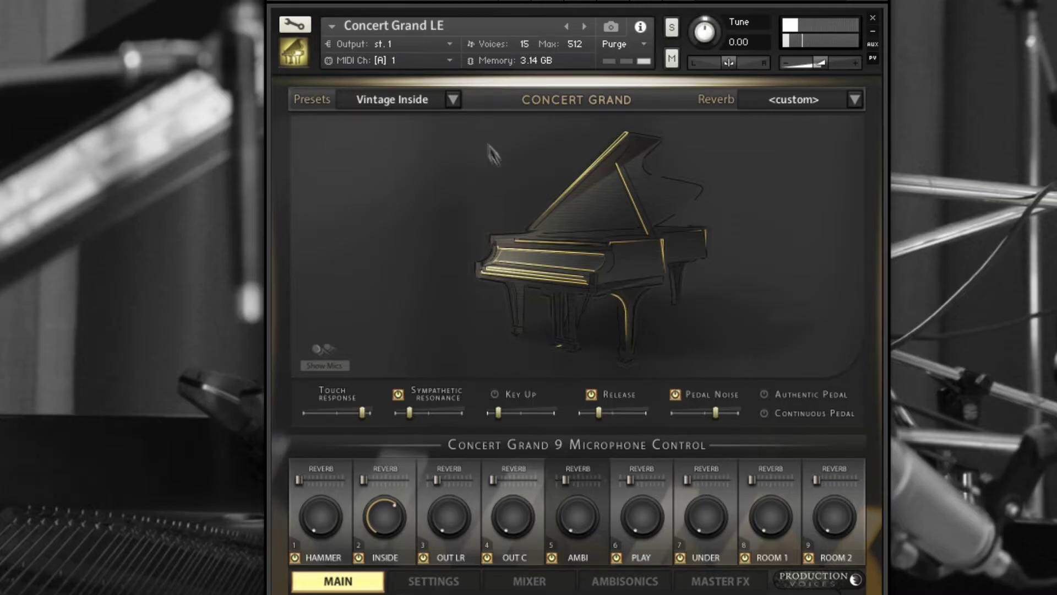
{"action": "left_click", "coordinate": [453, 99]}
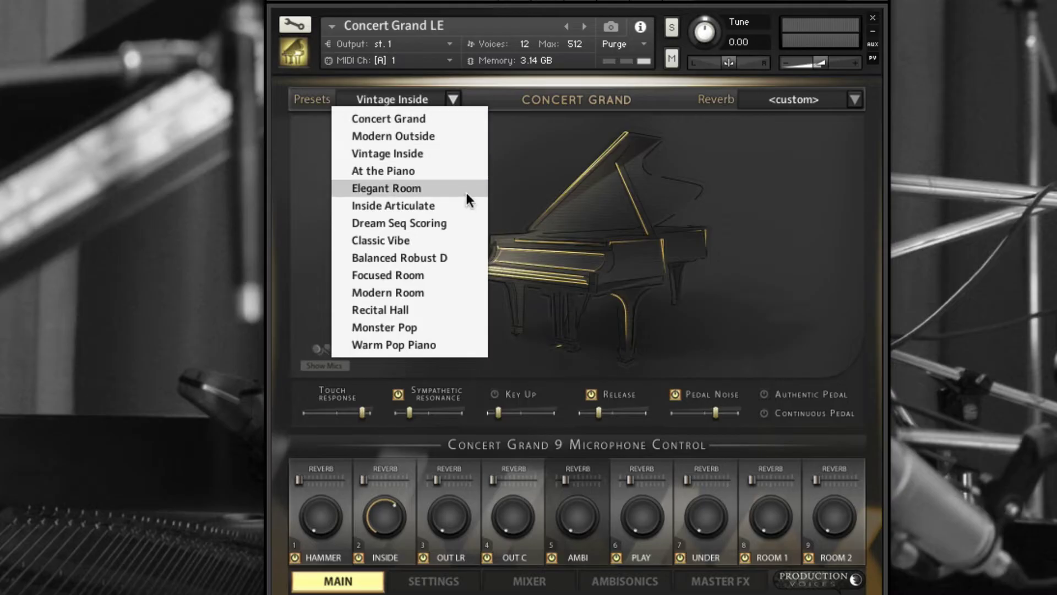
{"action": "left_click", "coordinate": [460, 174]}
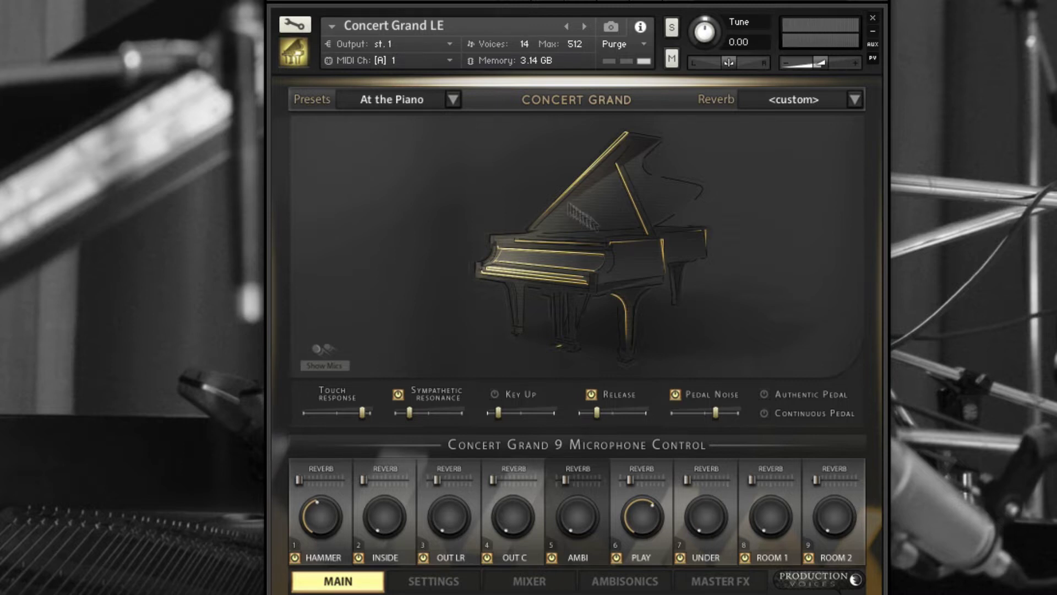
Pick Elegant Room from the Presets dropdown, blending the Player and Room 2 mics.
{"action": "left_click", "coordinate": [453, 99]}
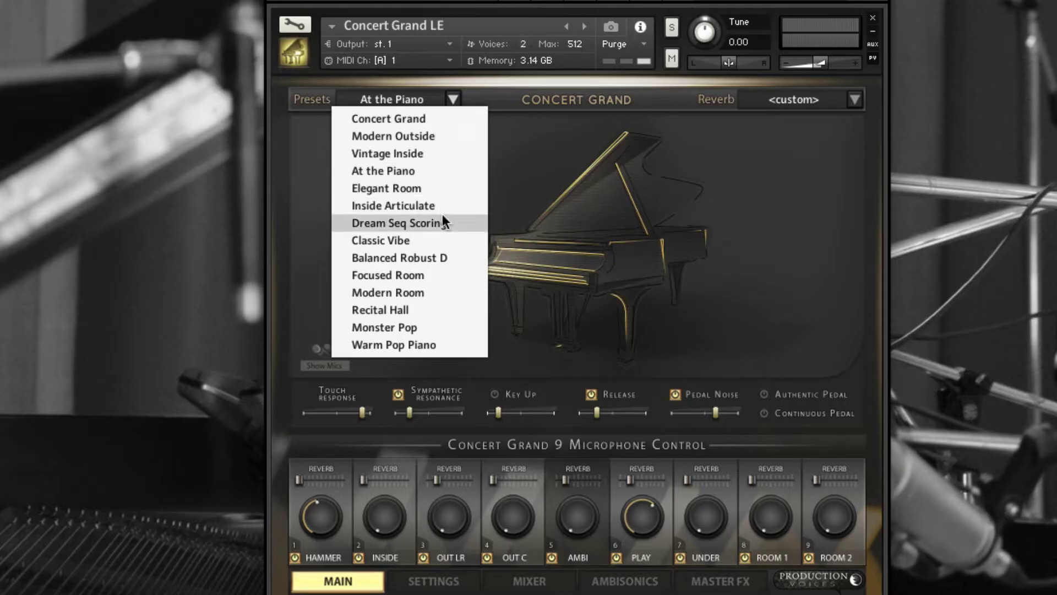
{"action": "left_click", "coordinate": [435, 183]}
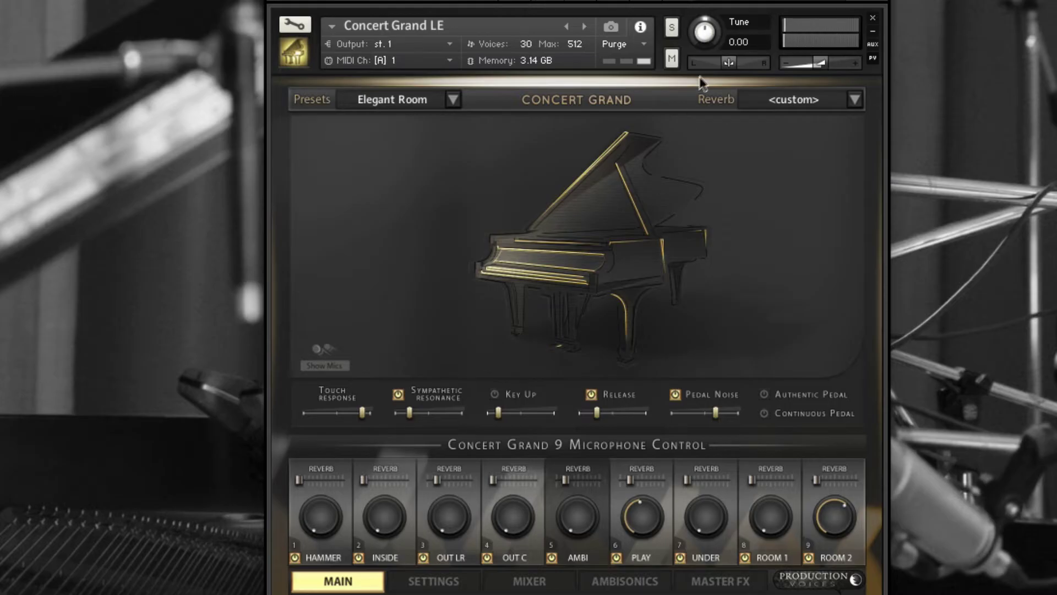
Pick Inside Articulate from the Presets dropdown, using the Hammer and Inside mics.
{"action": "left_click", "coordinate": [453, 99]}
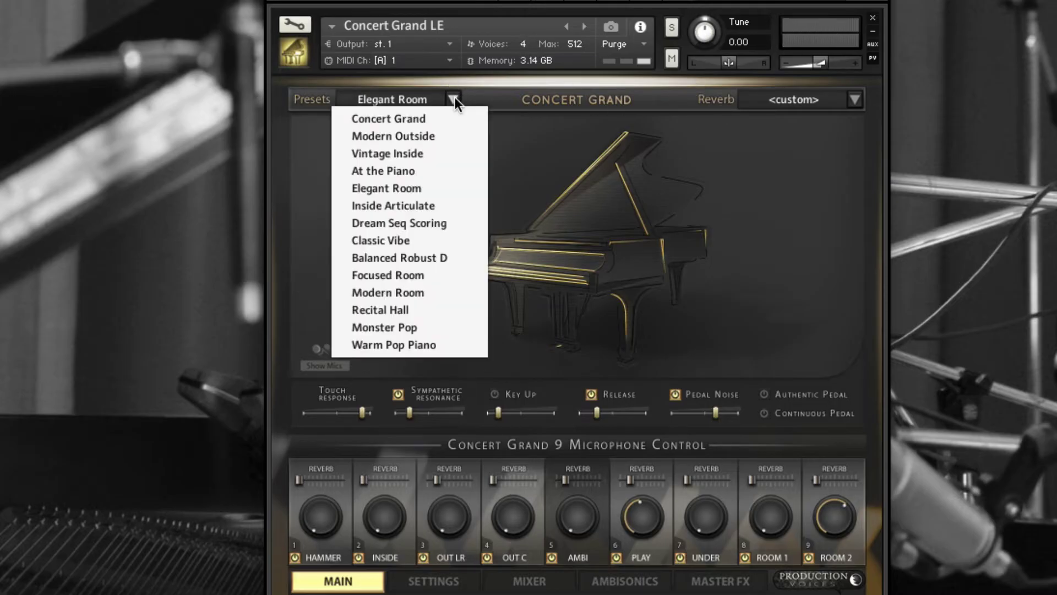
{"action": "left_click", "coordinate": [461, 206]}
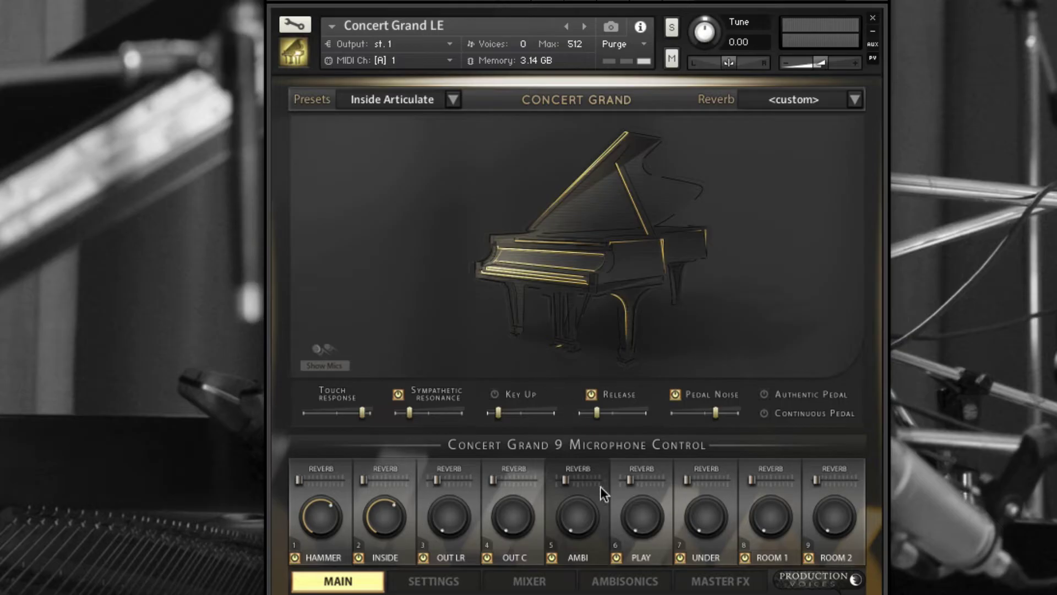
Pick Dream Seq Scoring from the Presets dropdown, leaning on the Player and Room 1 mics.
{"action": "left_click", "coordinate": [453, 100]}
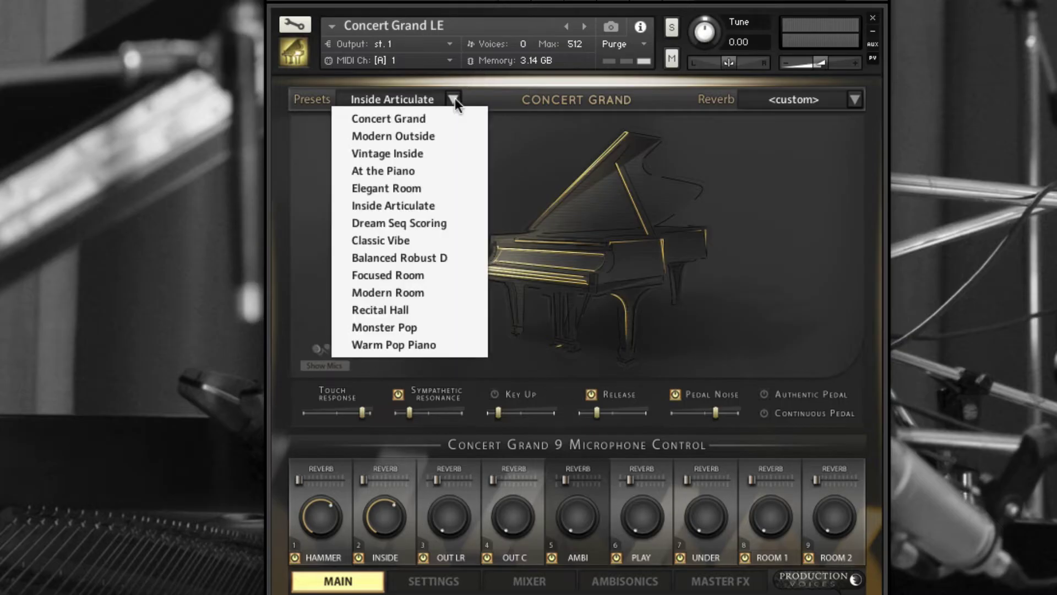
{"action": "left_click", "coordinate": [451, 220]}
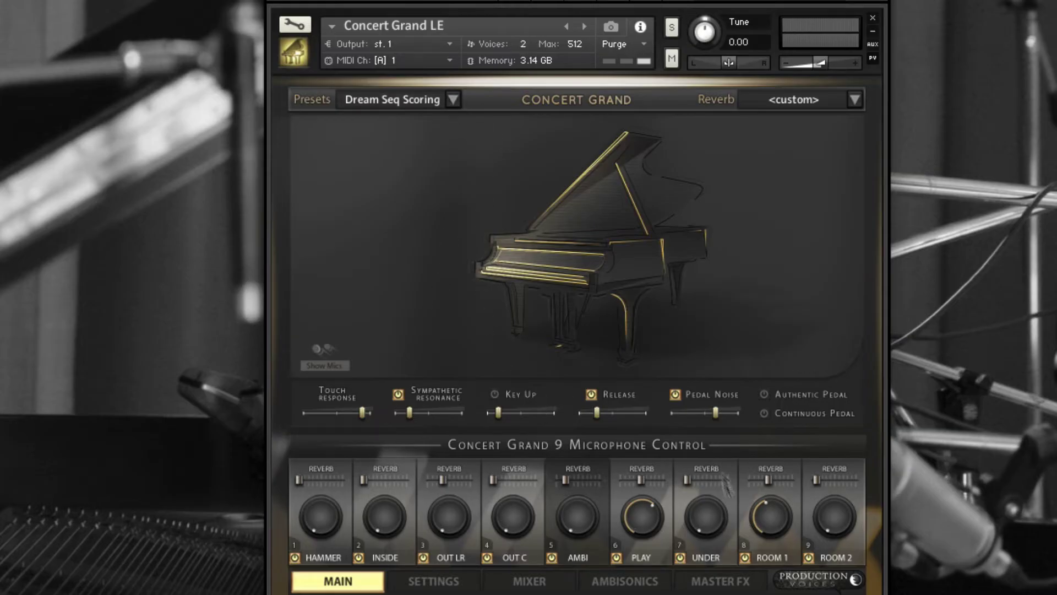
Pick Classic Vibe from the Presets dropdown, blending the Inside, Out C and Under mics.
{"action": "left_click", "coordinate": [456, 99]}
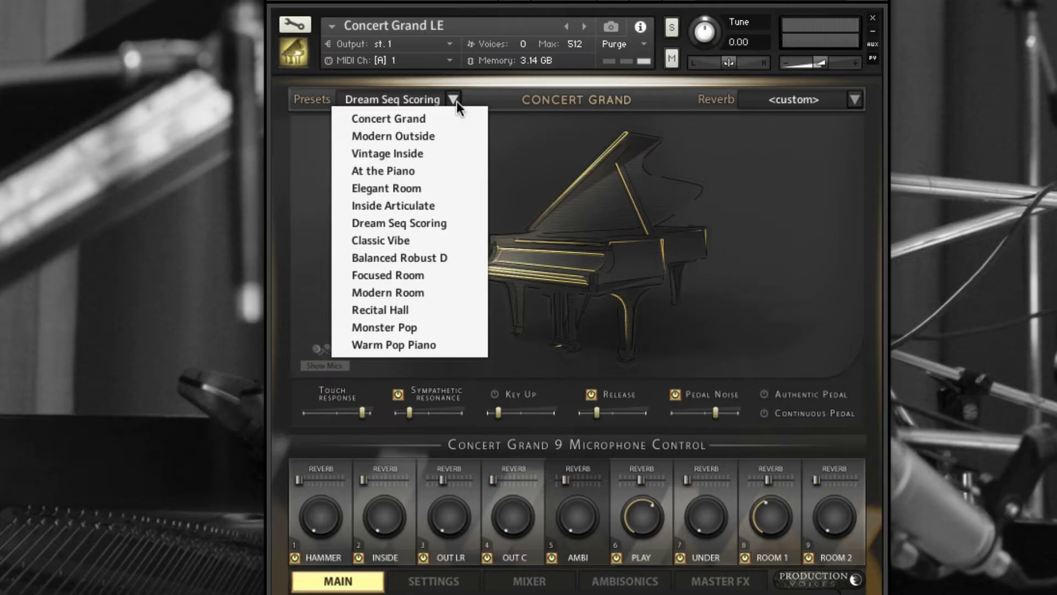
{"action": "left_click", "coordinate": [455, 240]}
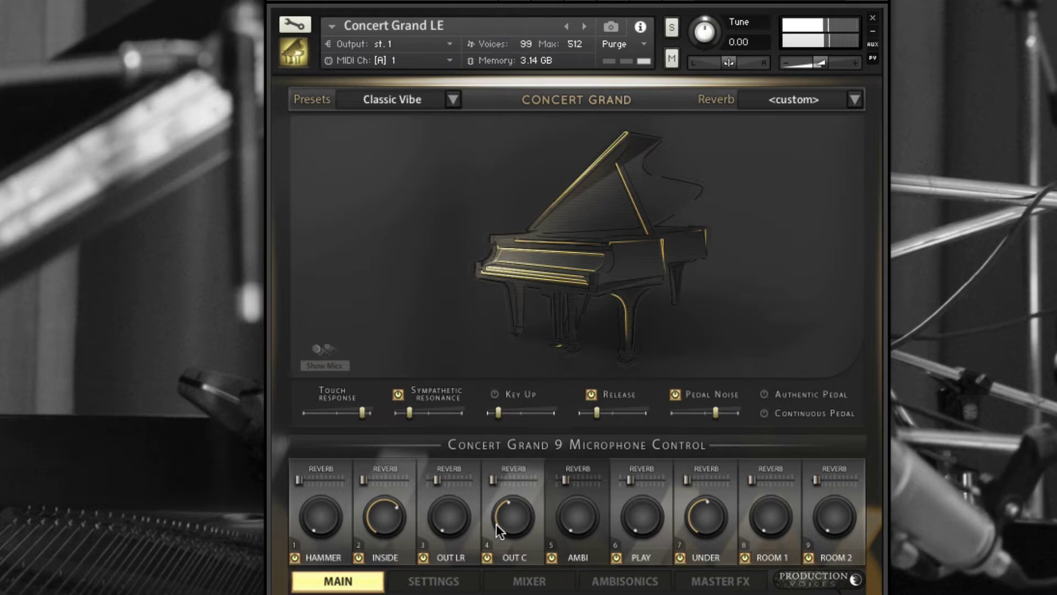
Show the MASTER FX page and switch on Tape Simulation.
{"action": "left_click", "coordinate": [723, 583]}
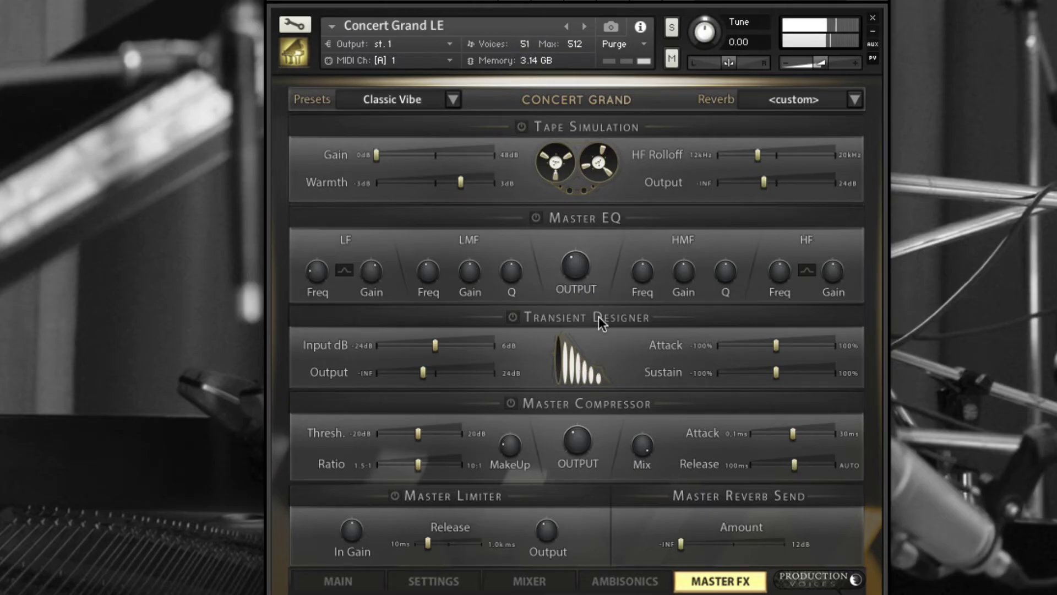
{"action": "left_click", "coordinate": [520, 127]}
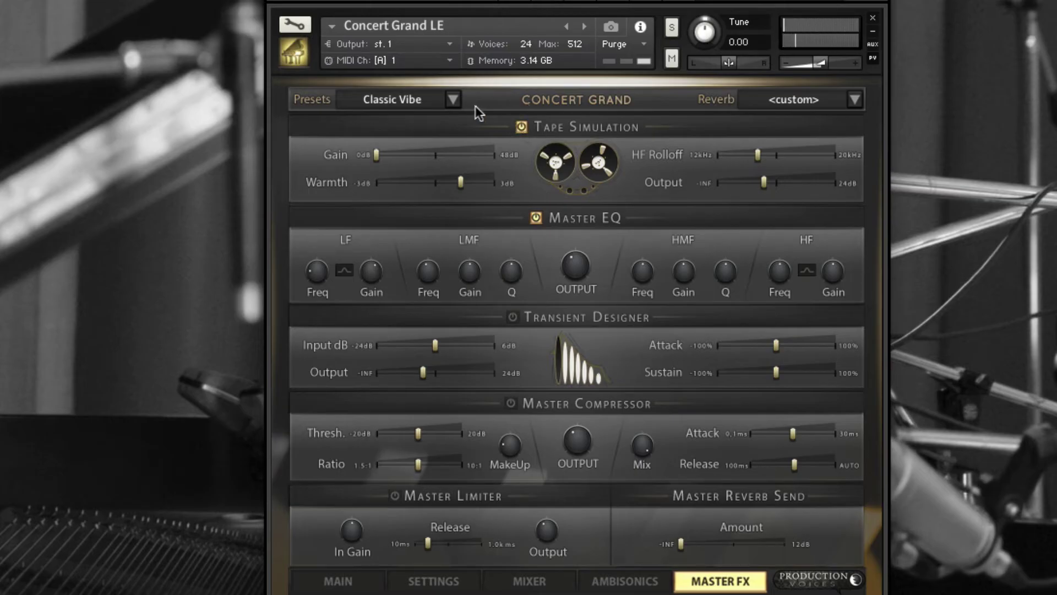
Load Balanced Robust D, review its nine-channel mic mixer, then return to the MAIN page.
{"action": "left_click", "coordinate": [454, 98]}
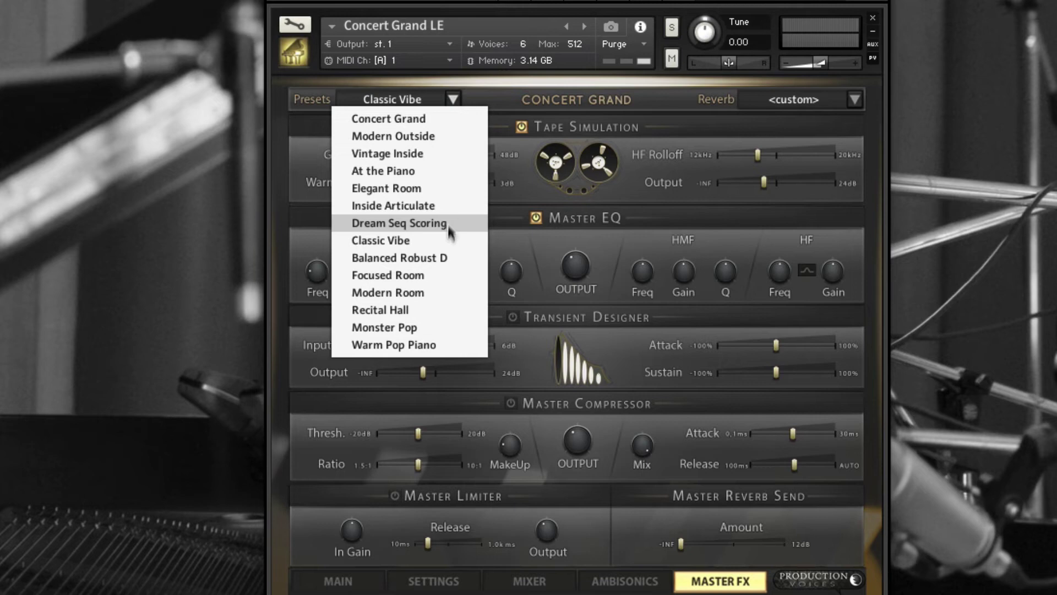
{"action": "left_click", "coordinate": [443, 257]}
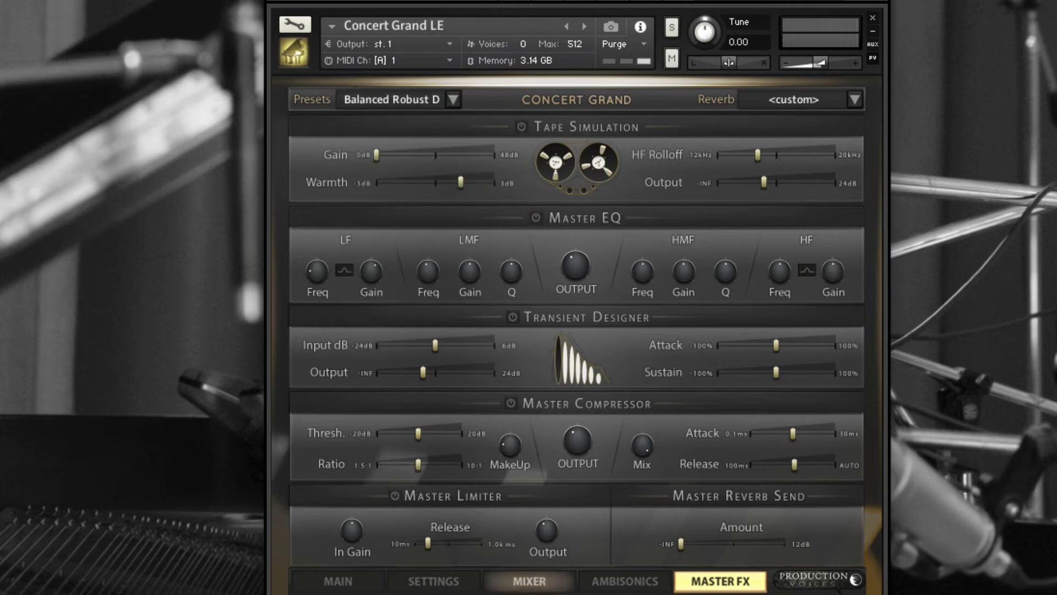
{"action": "left_click", "coordinate": [523, 585]}
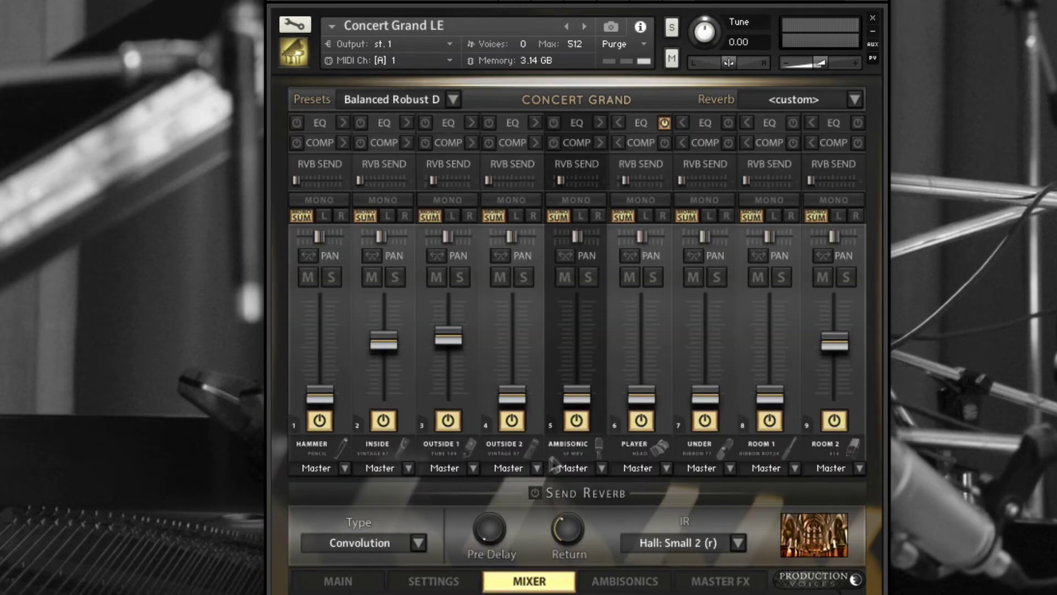
{"action": "left_click", "coordinate": [368, 586]}
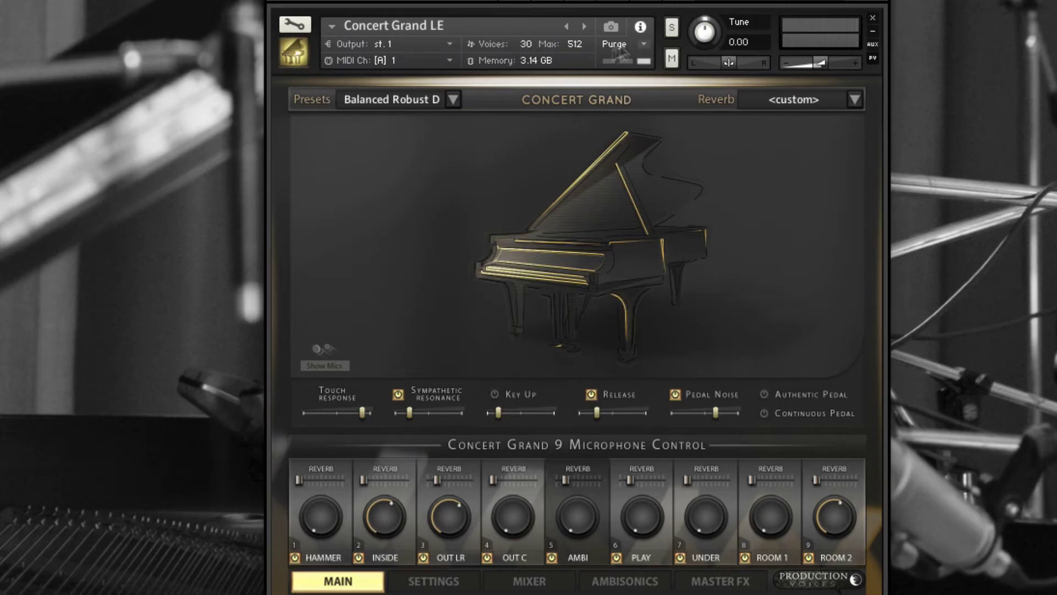
Pick Focused Room from the Presets dropdown, blending the Out LR, Out C and Room 1 mics.
{"action": "left_click", "coordinate": [453, 100]}
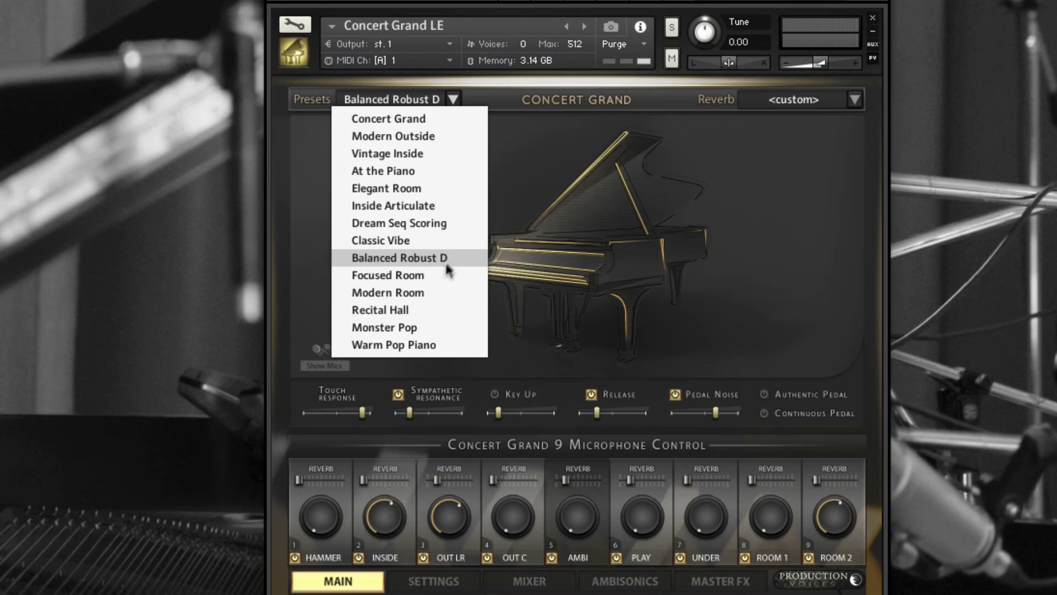
{"action": "left_click", "coordinate": [445, 275]}
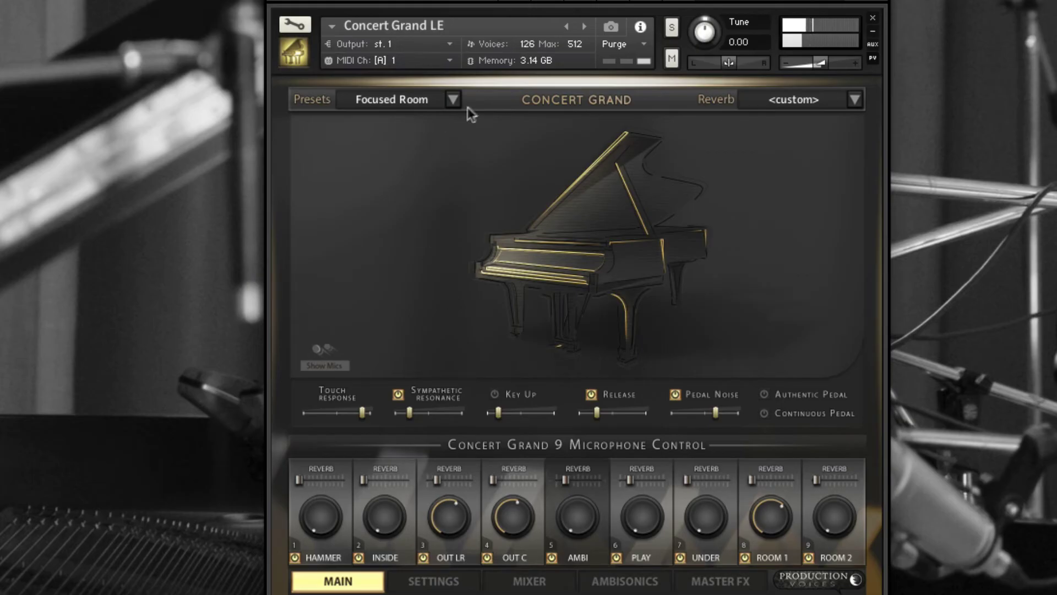
Load the Modern Room preset and drag the OUT C mic knob fully down.
{"action": "left_click", "coordinate": [454, 101]}
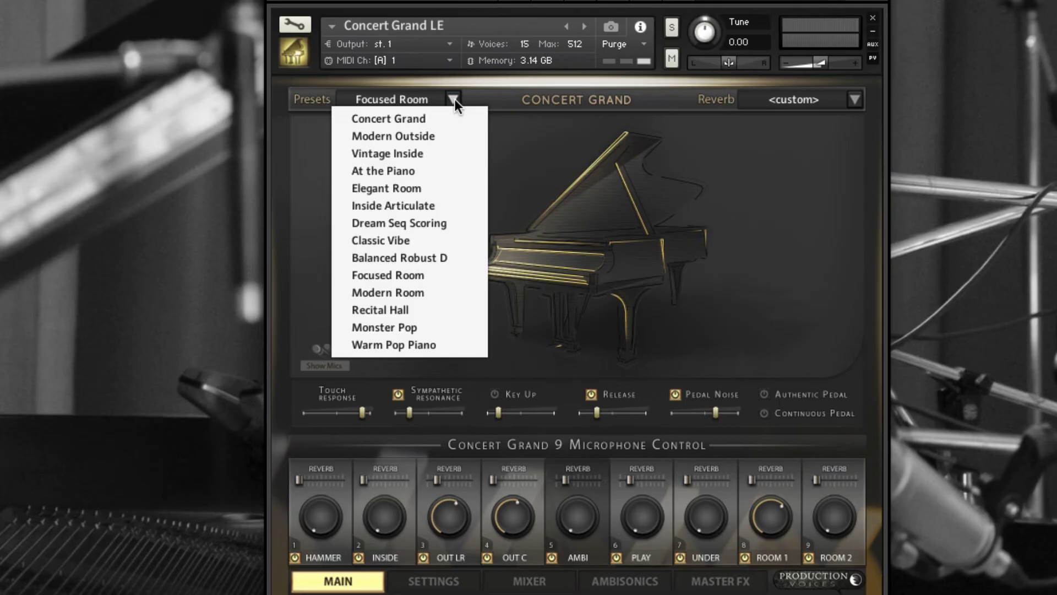
{"action": "left_click", "coordinate": [452, 292]}
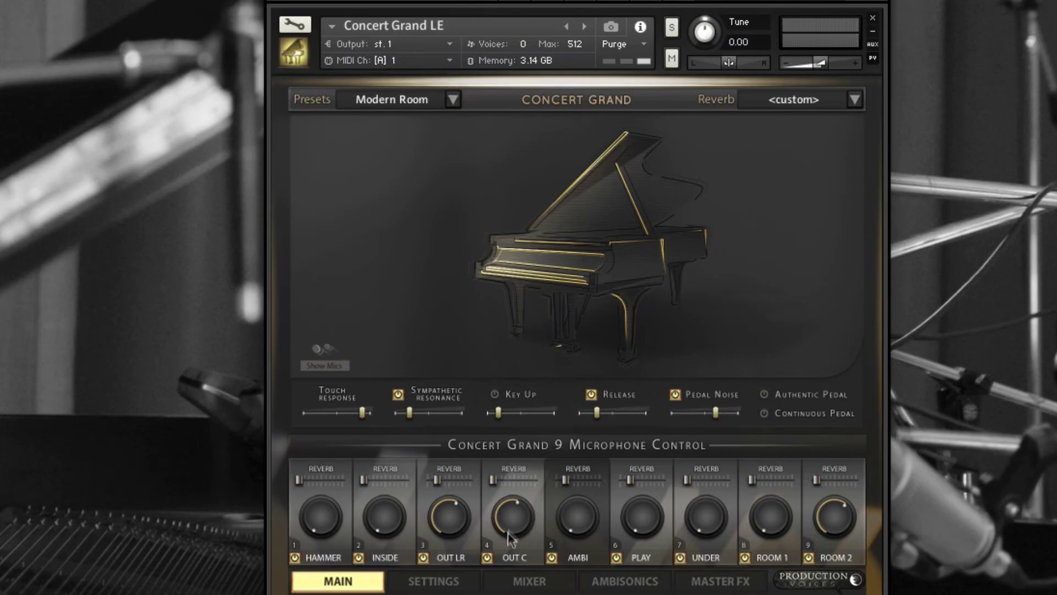
{"action": "left_click_drag", "start_coordinate": [514, 520], "coordinate": [490, 512]}
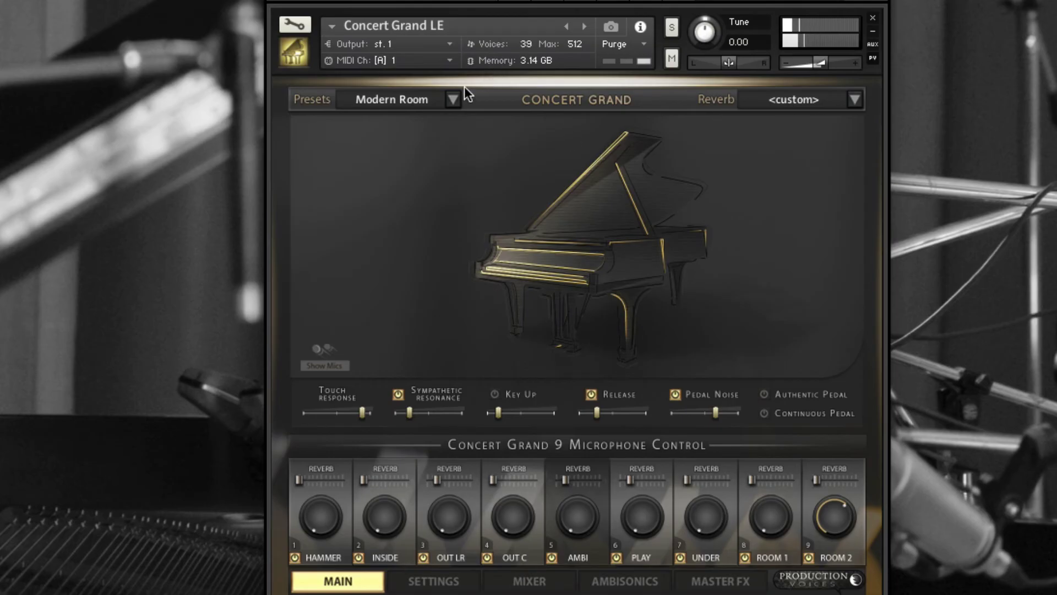
Load the Recital Hall preset, which relies mainly on the Room 2 mic, and reopen the preset list.
{"action": "left_click", "coordinate": [454, 99]}
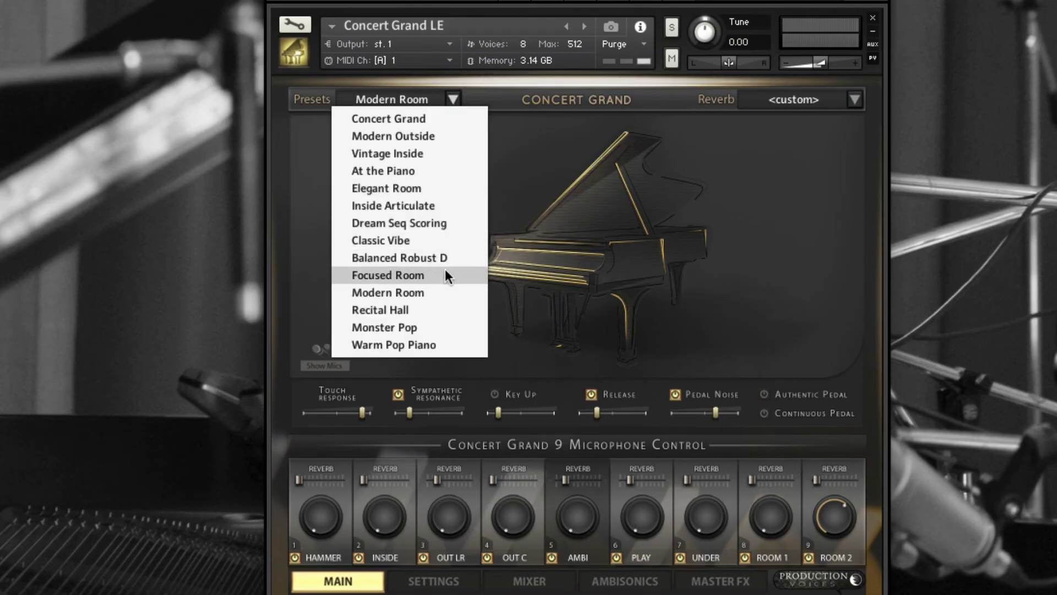
{"action": "left_click", "coordinate": [425, 310]}
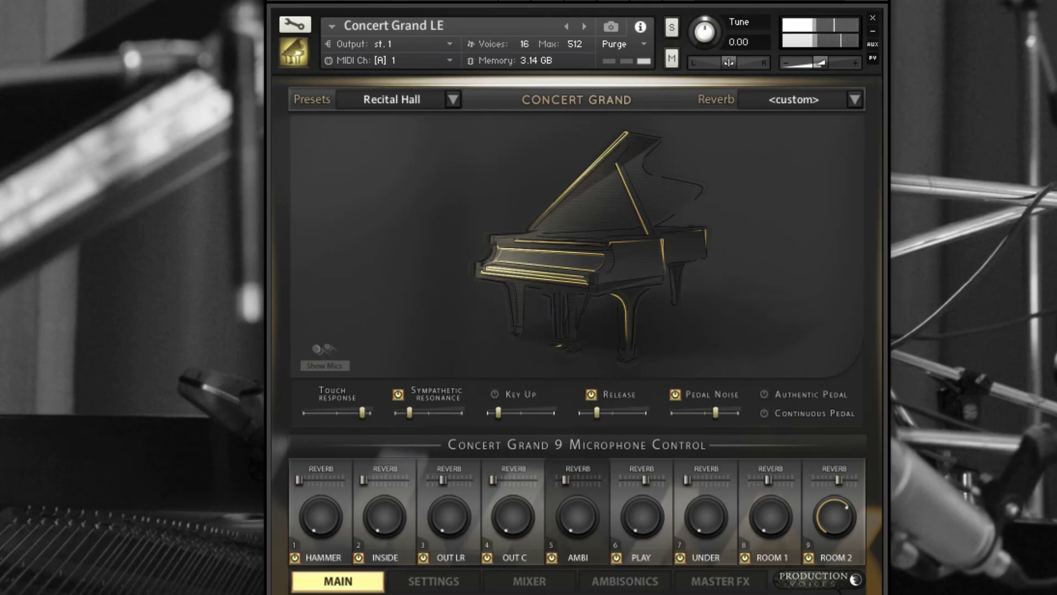
{"action": "left_click", "coordinate": [452, 101]}
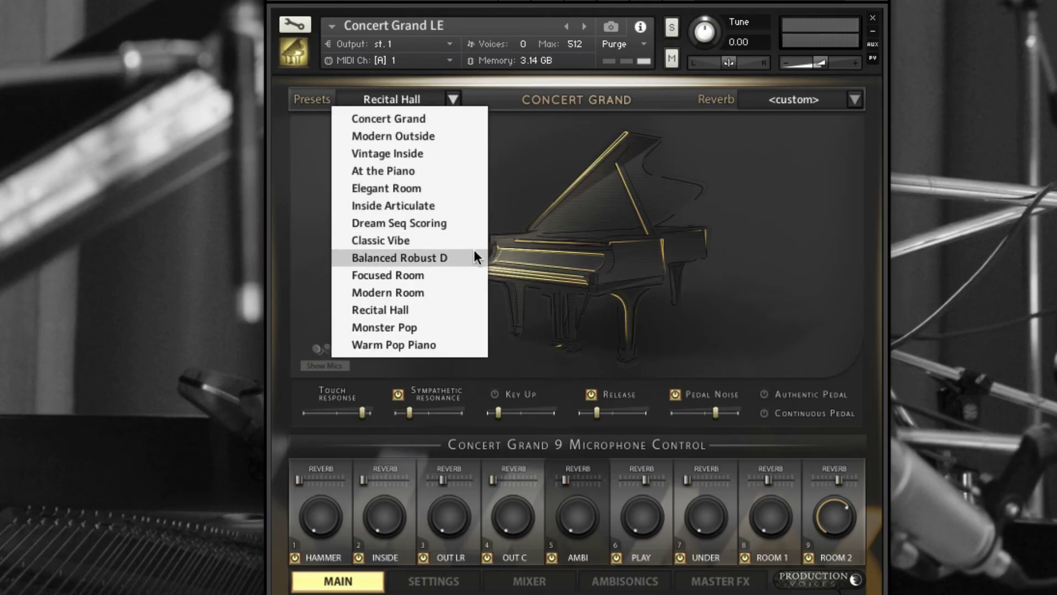
Load Monster Pop, show the Master FX page, then load Warm Pop Piano with Tape Simulation and Master EQ active.
{"action": "left_click", "coordinate": [461, 327]}
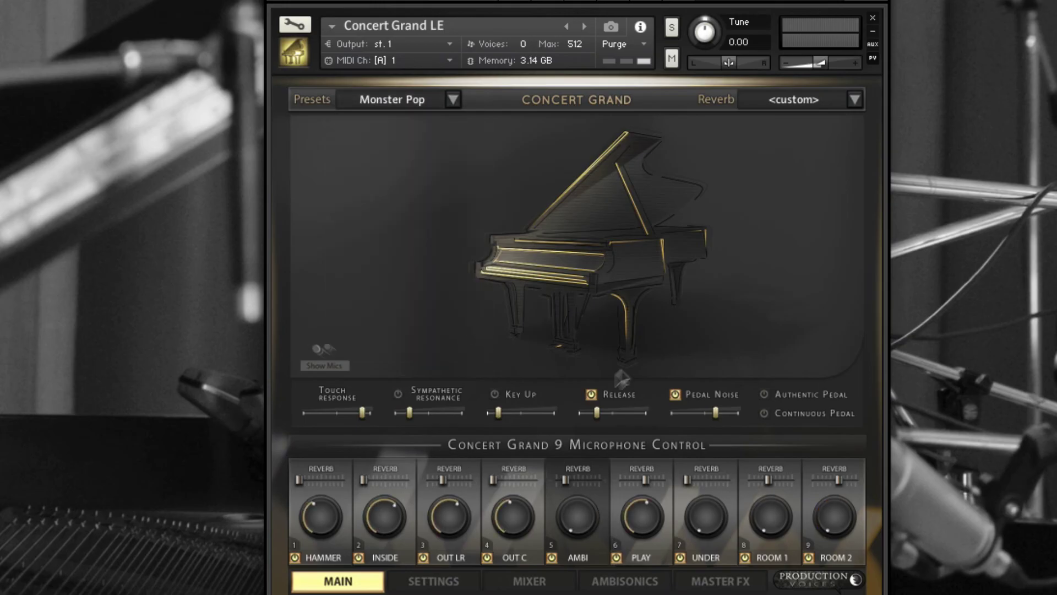
{"action": "left_click", "coordinate": [716, 581]}
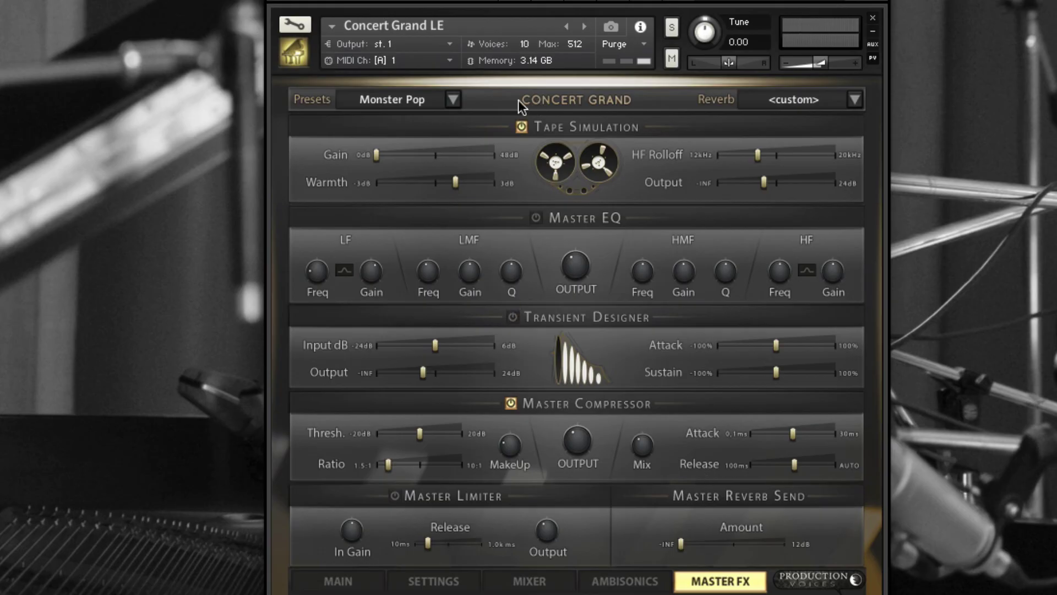
{"action": "left_click", "coordinate": [453, 99]}
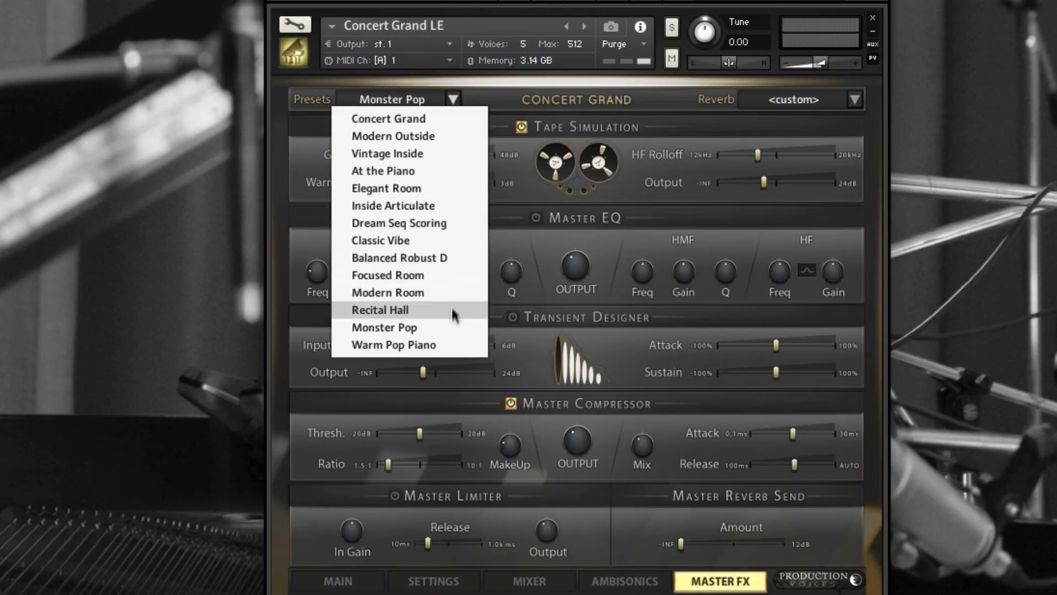
{"action": "left_click", "coordinate": [450, 342]}
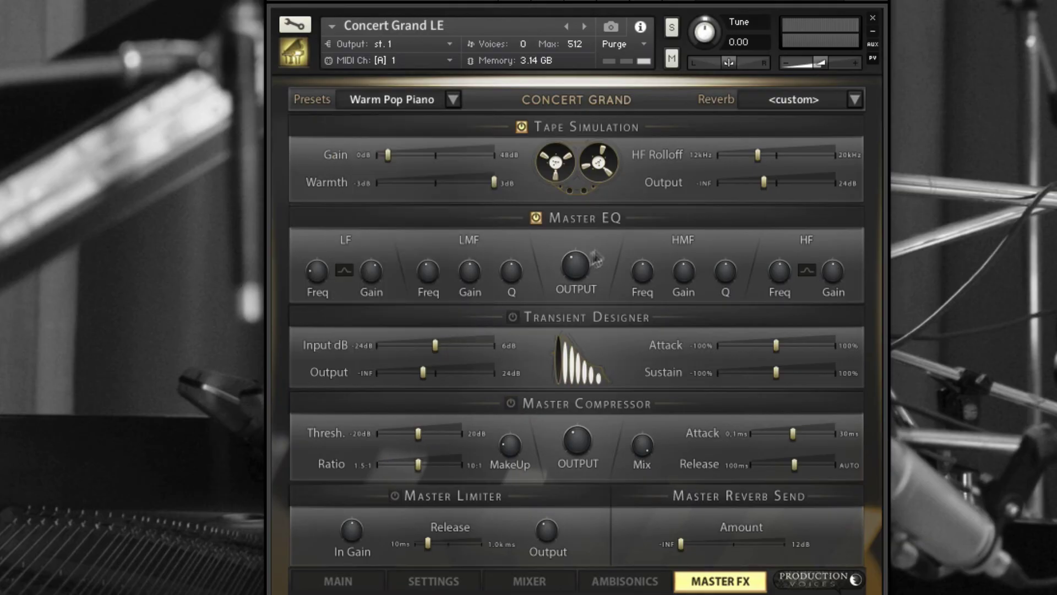